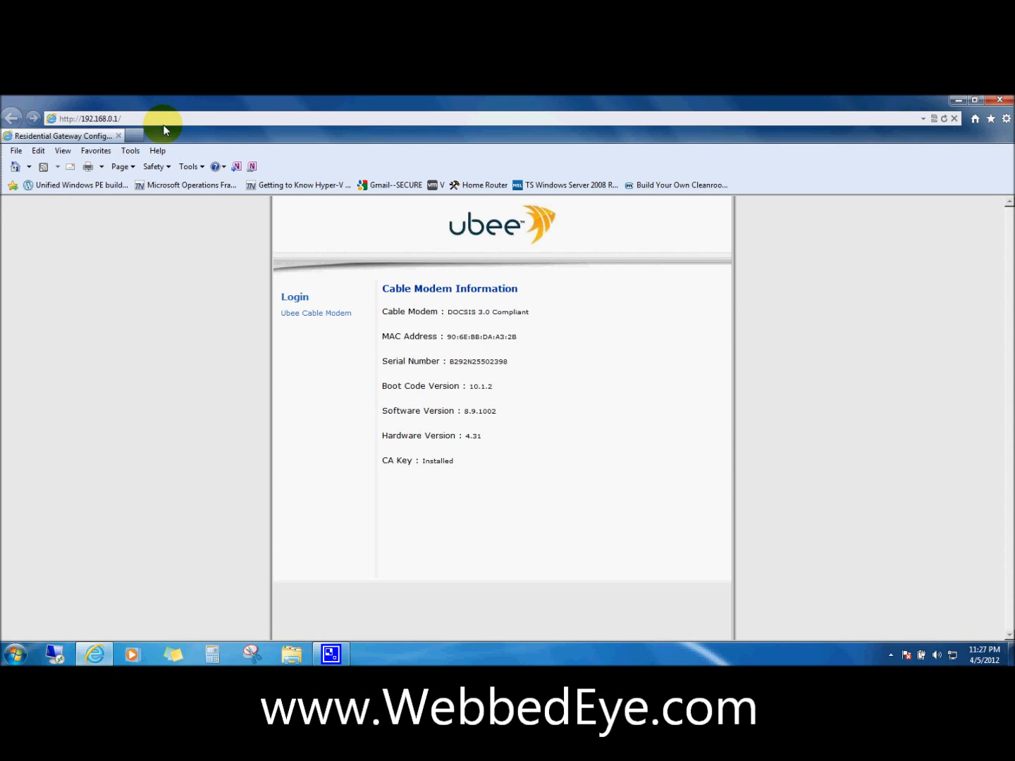
Open the gateway login prompt and sign in with the username and password
click(289, 302)
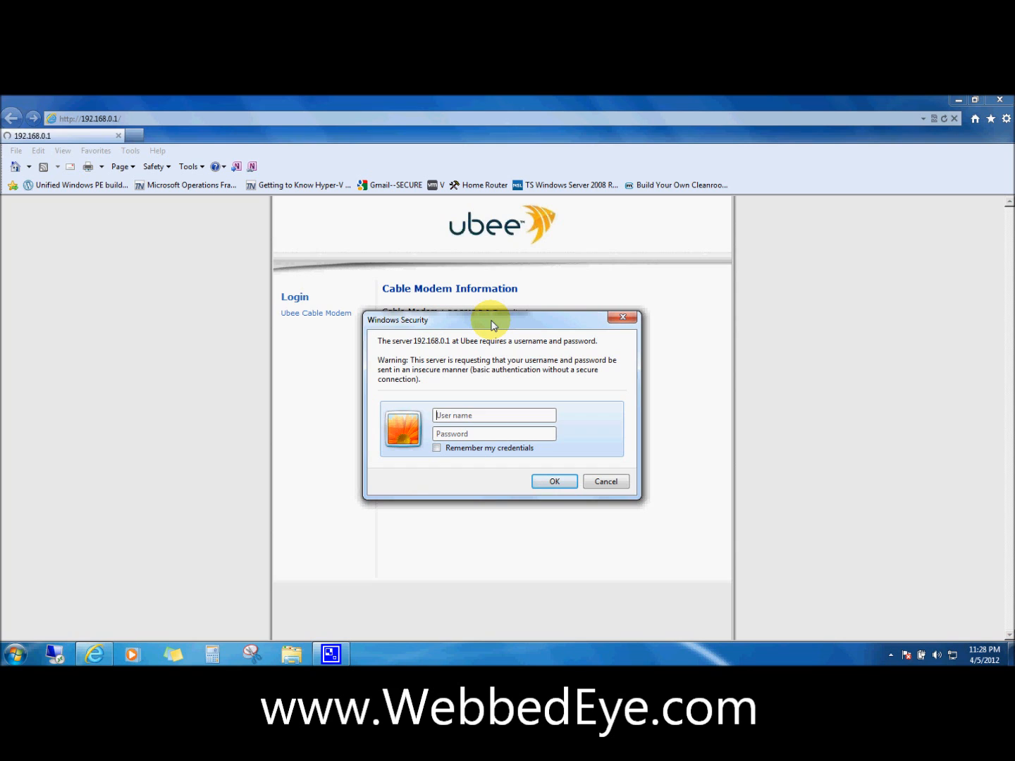
text(user)
key(Tab)
text(user)
key(Return)
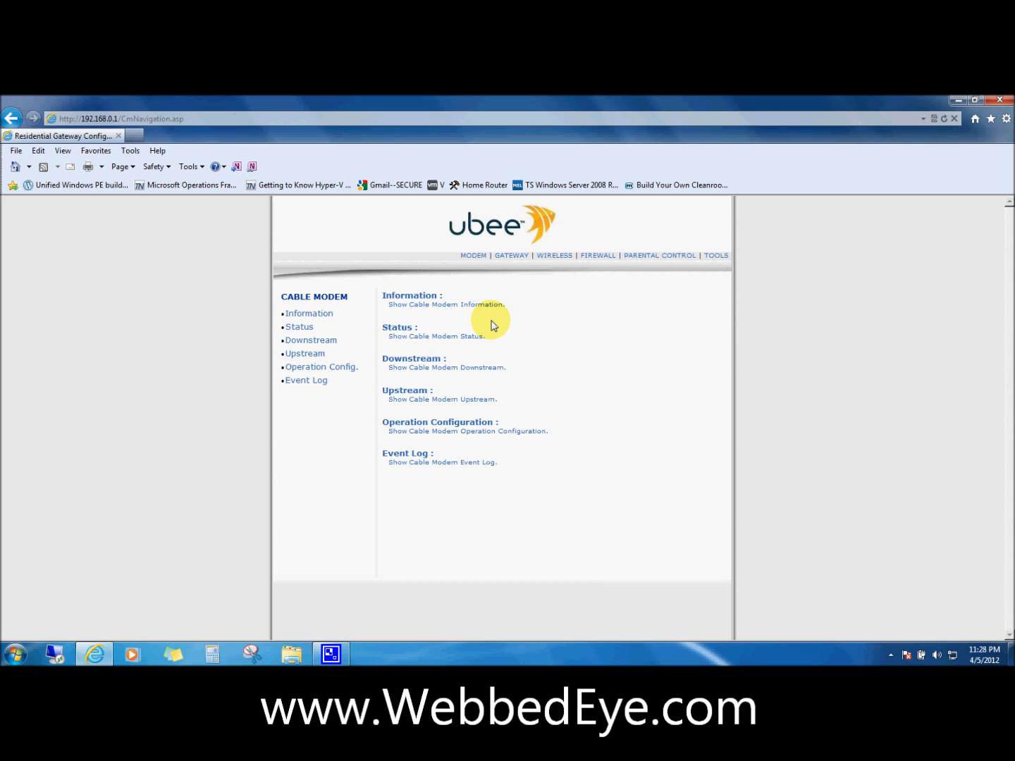
Go to the WIRELESS > Primary Network settings page
click(554, 257)
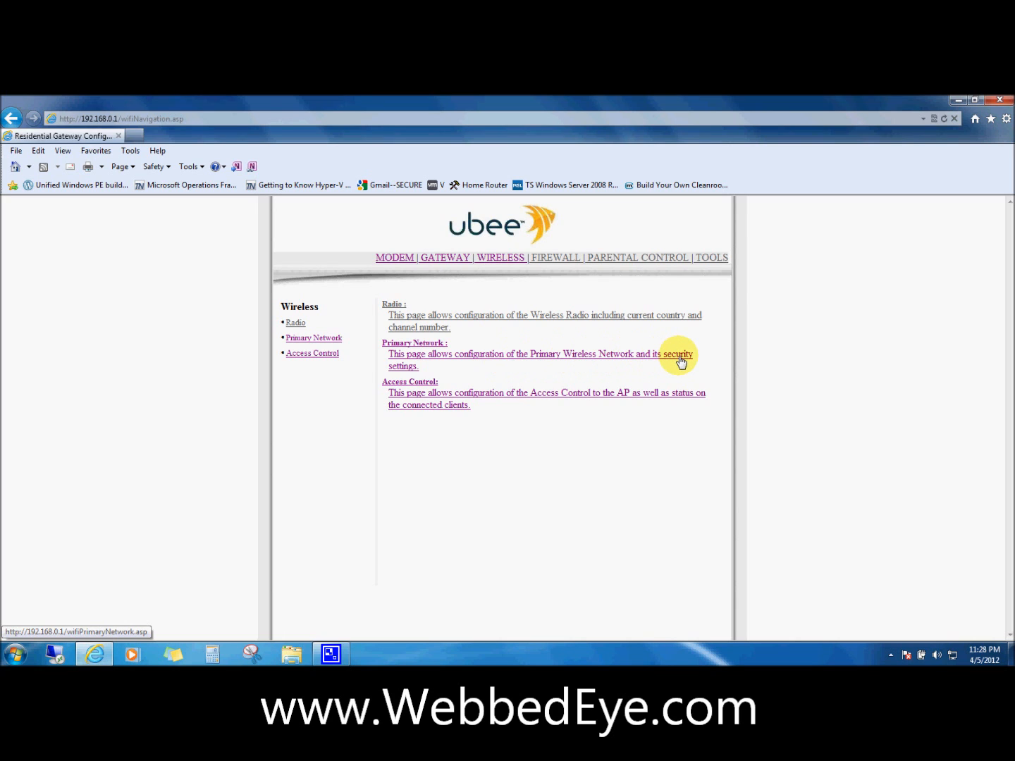
click(553, 360)
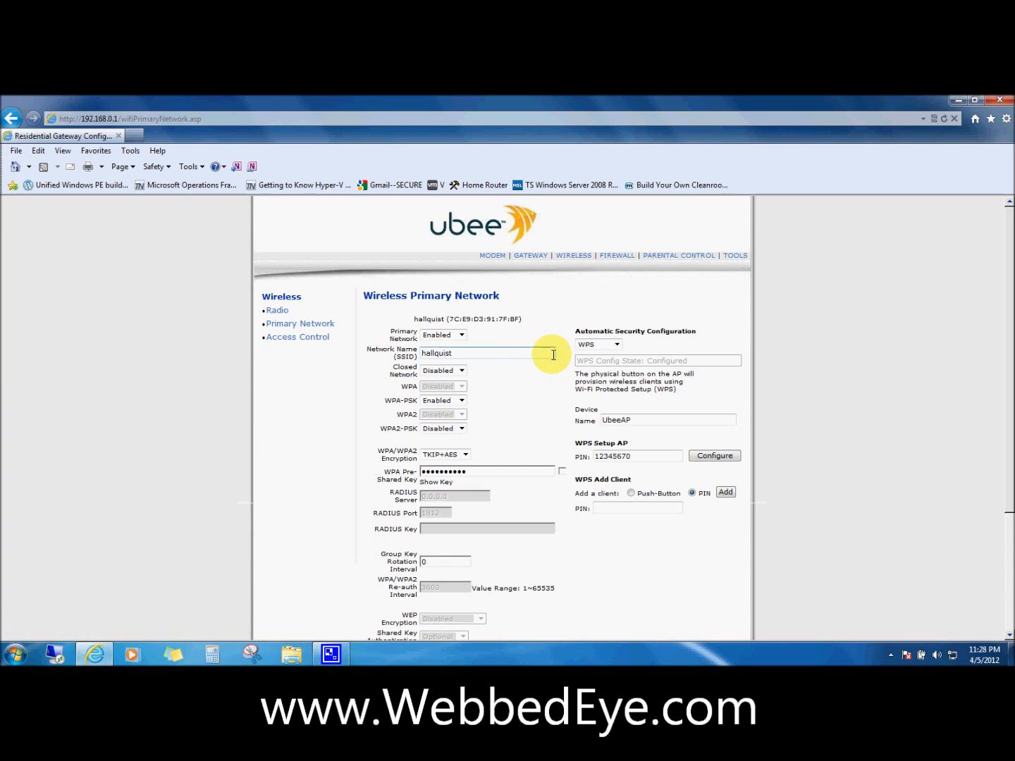
scroll(556, 355, down, 2)
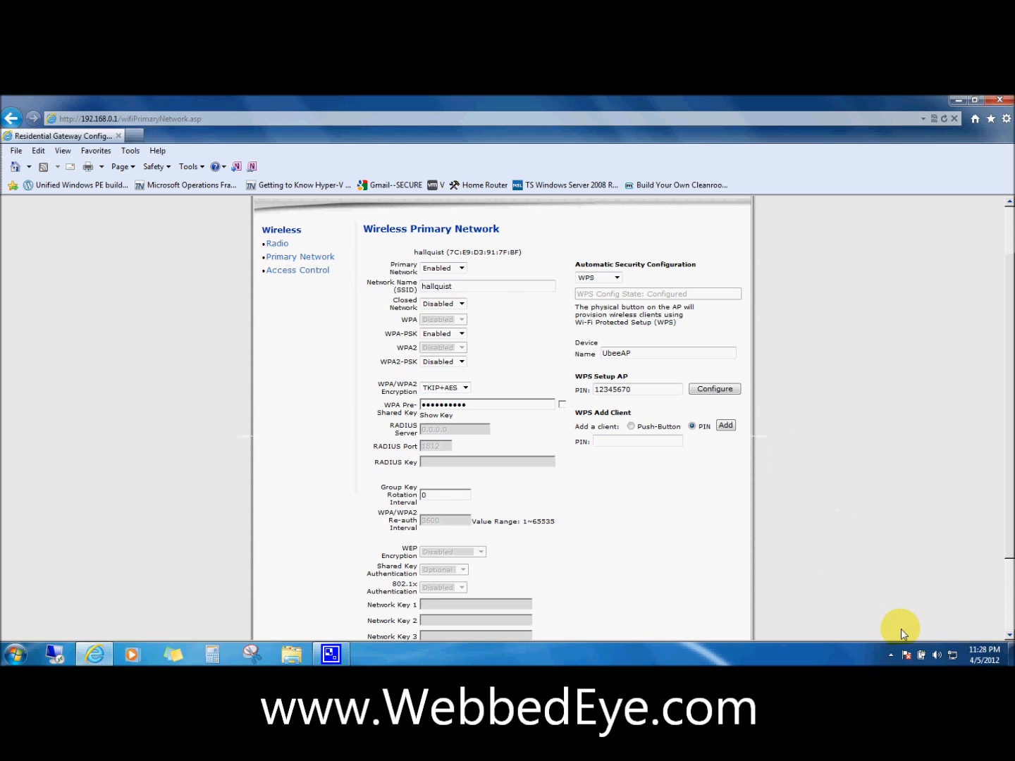
Check the WPA Pre-Shared Key, apply the settings, and dismiss the colour-scheme warning
mouse_move(951, 657)
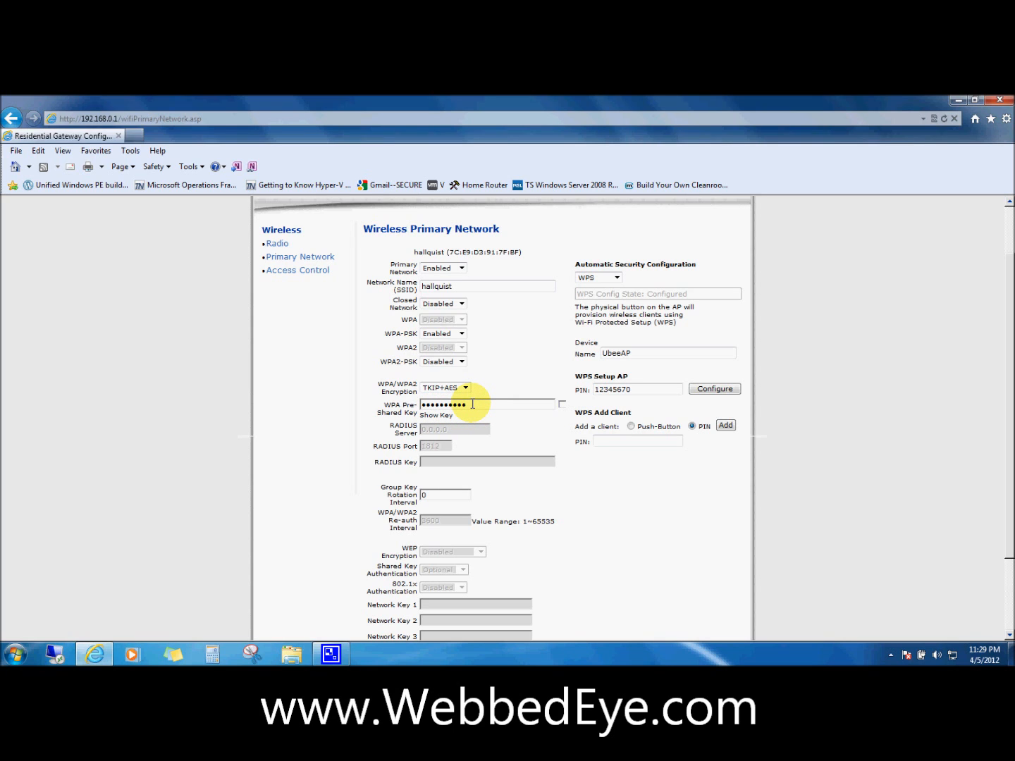
drag(473, 404, 380, 406)
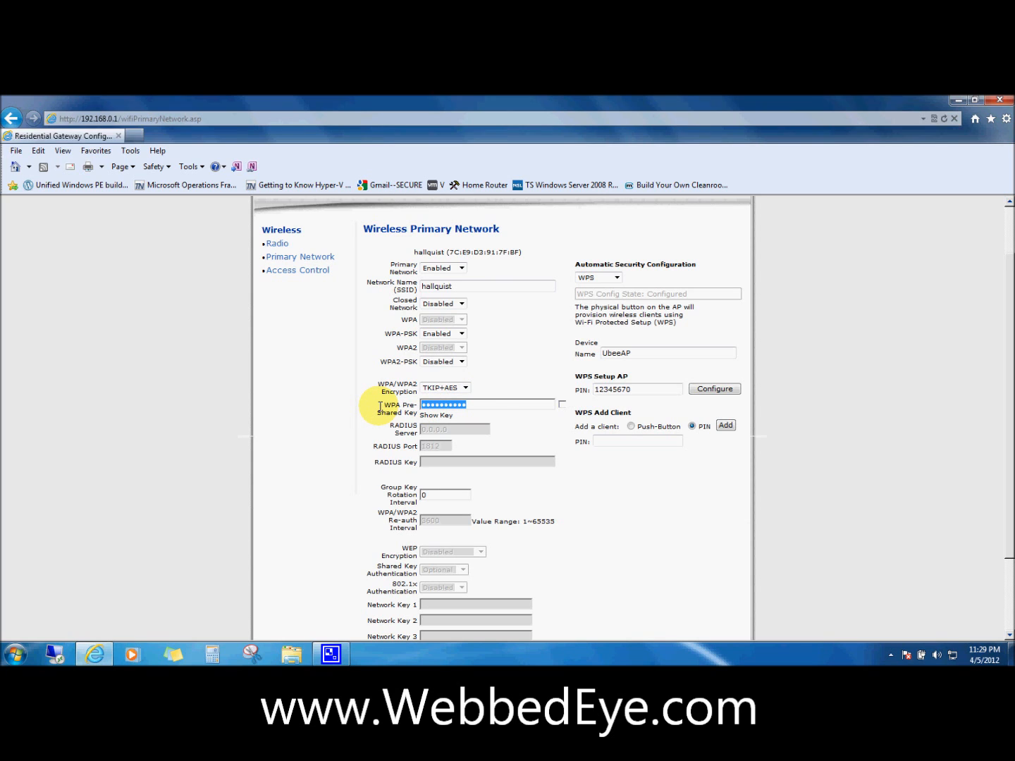
click(380, 412)
scroll(483, 399, down, 3)
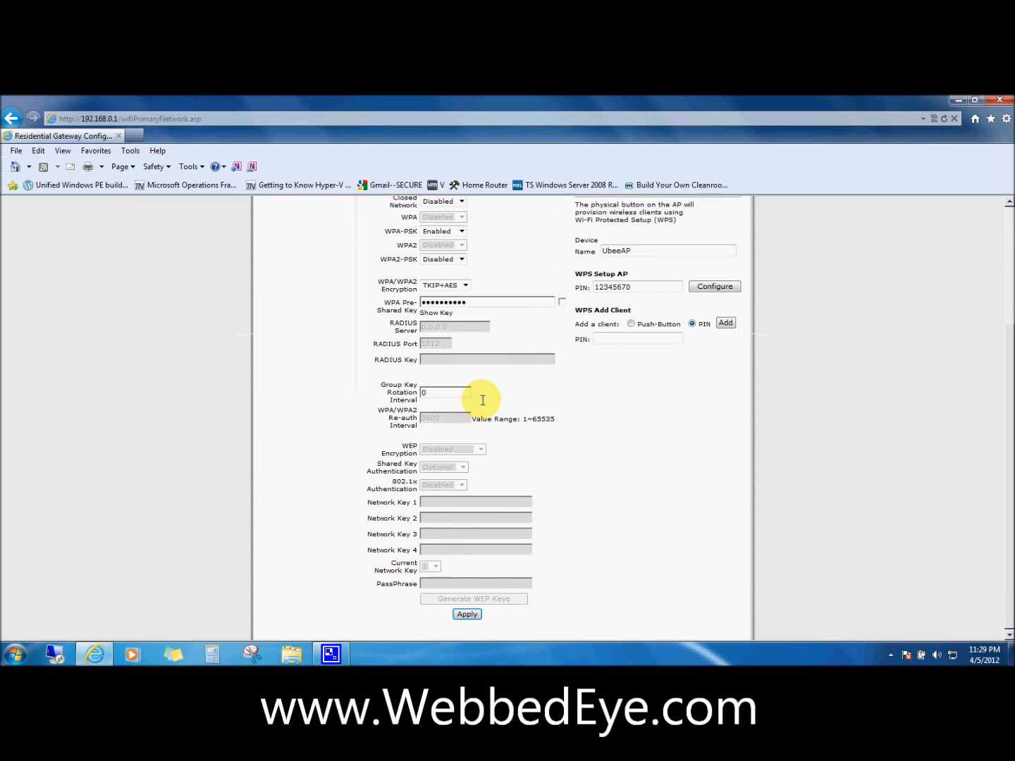
click(468, 615)
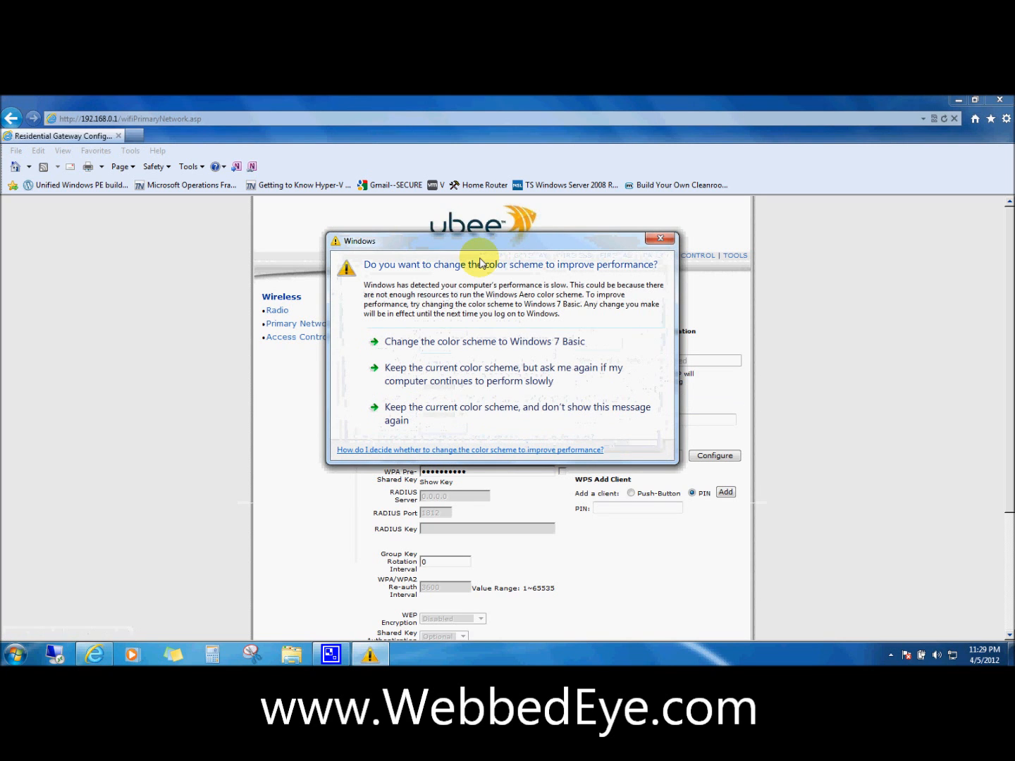
click(660, 239)
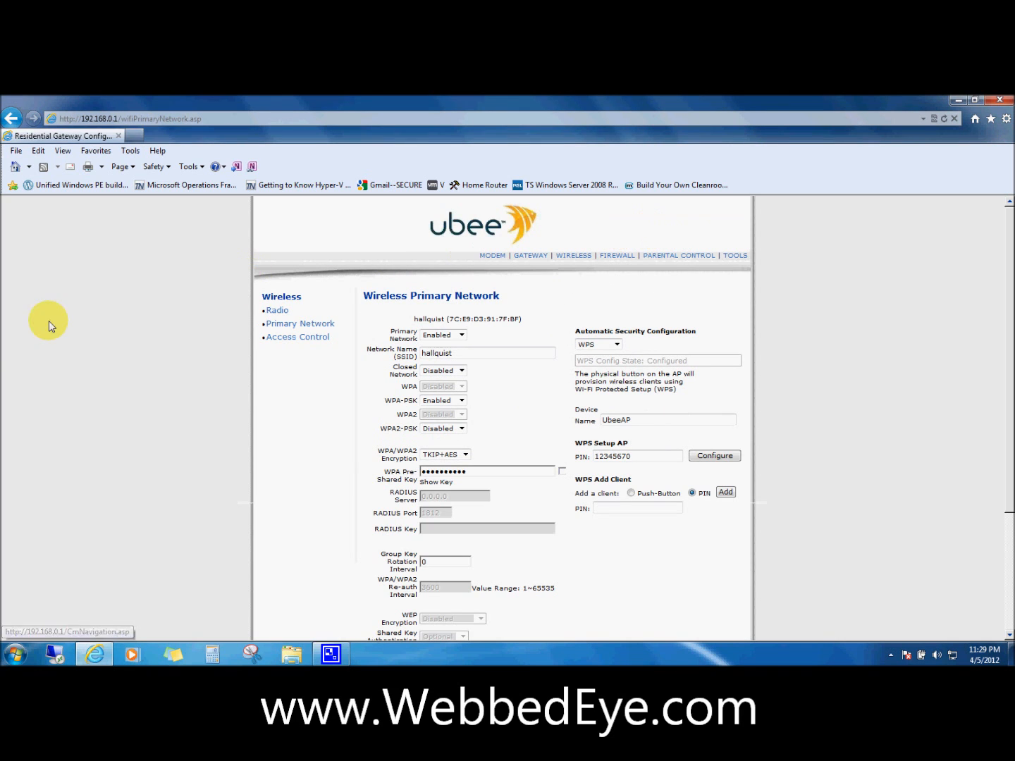
click(17, 657)
right_click(213, 396)
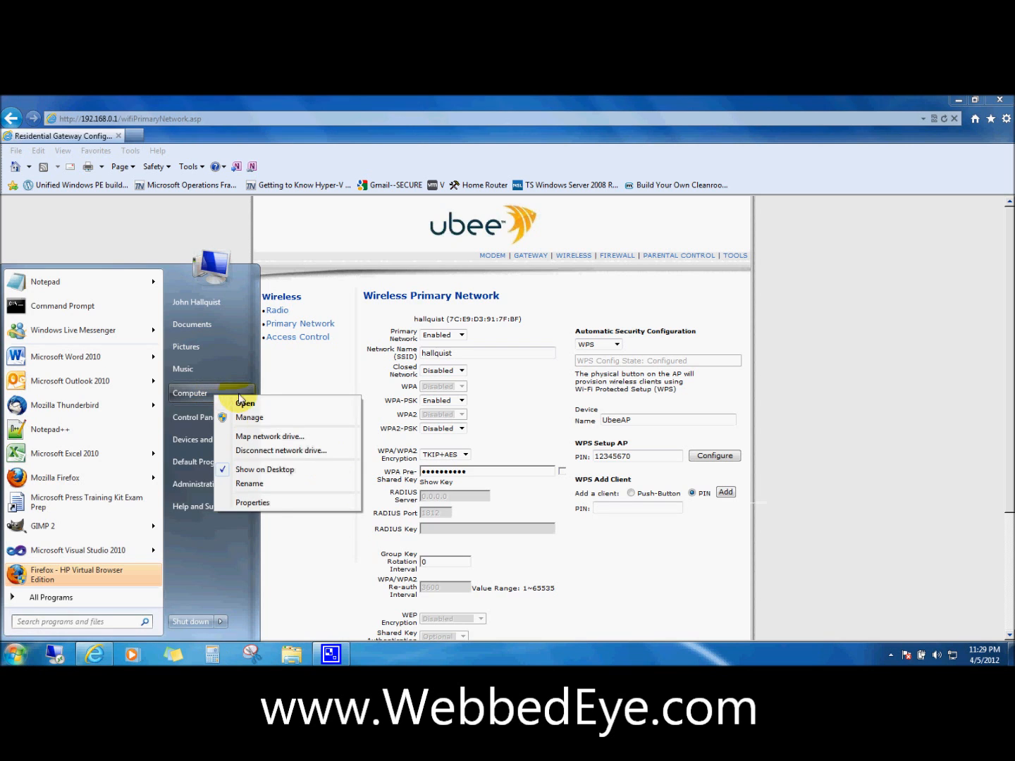
click(267, 502)
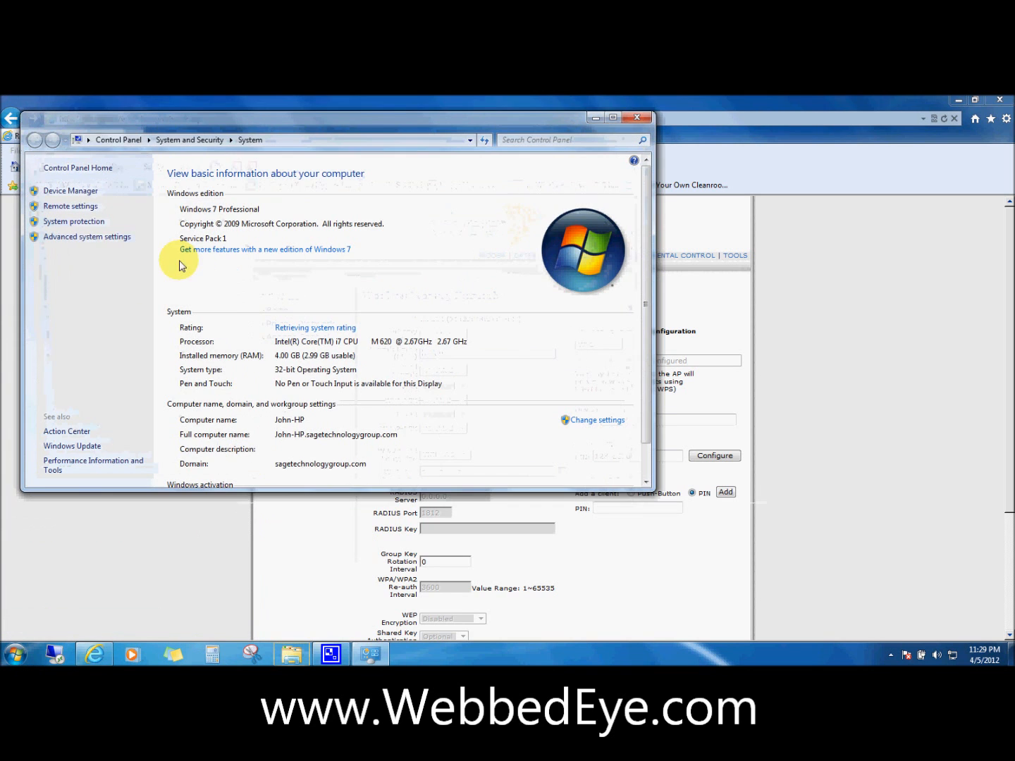
click(113, 238)
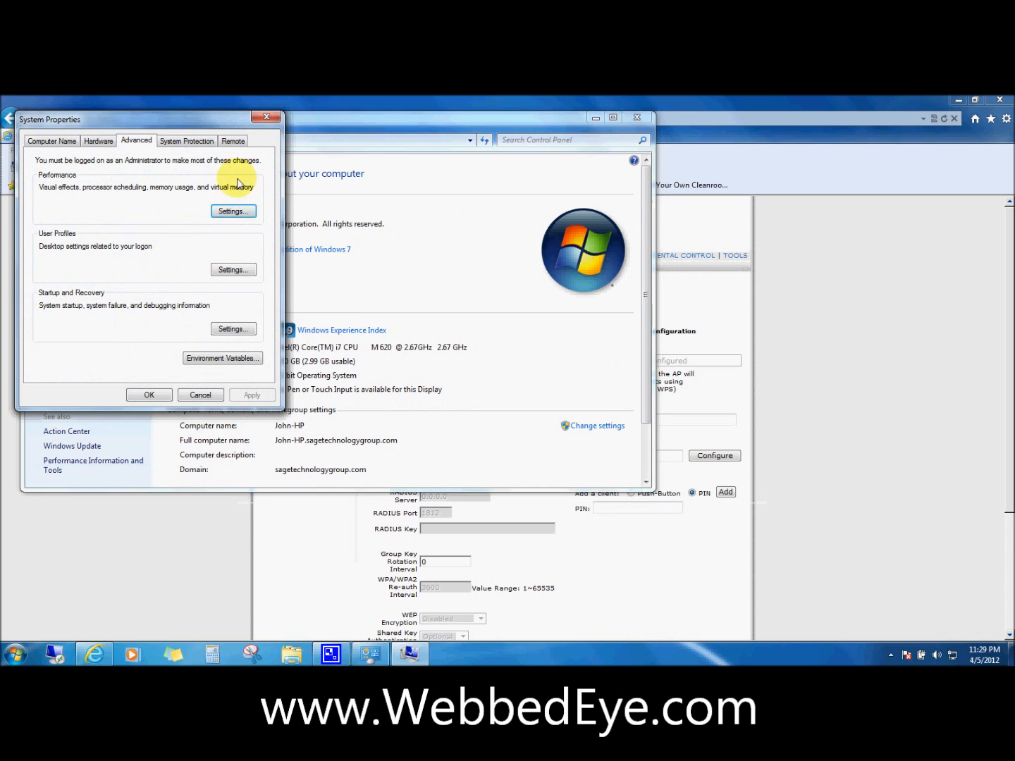
click(234, 142)
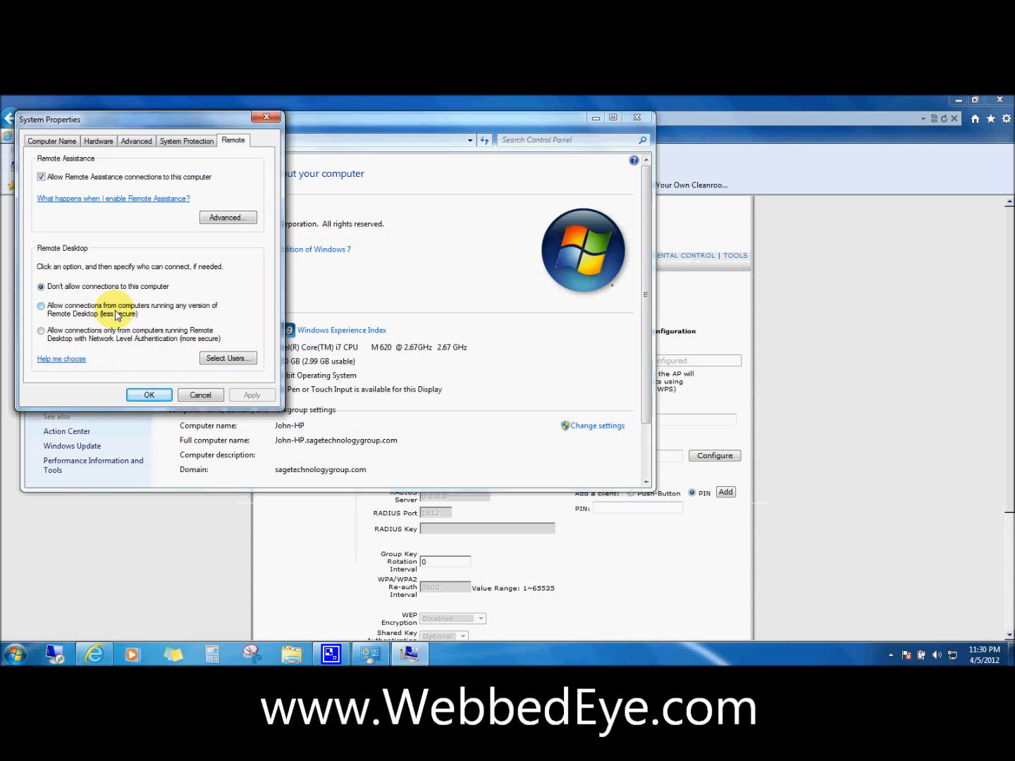
click(187, 396)
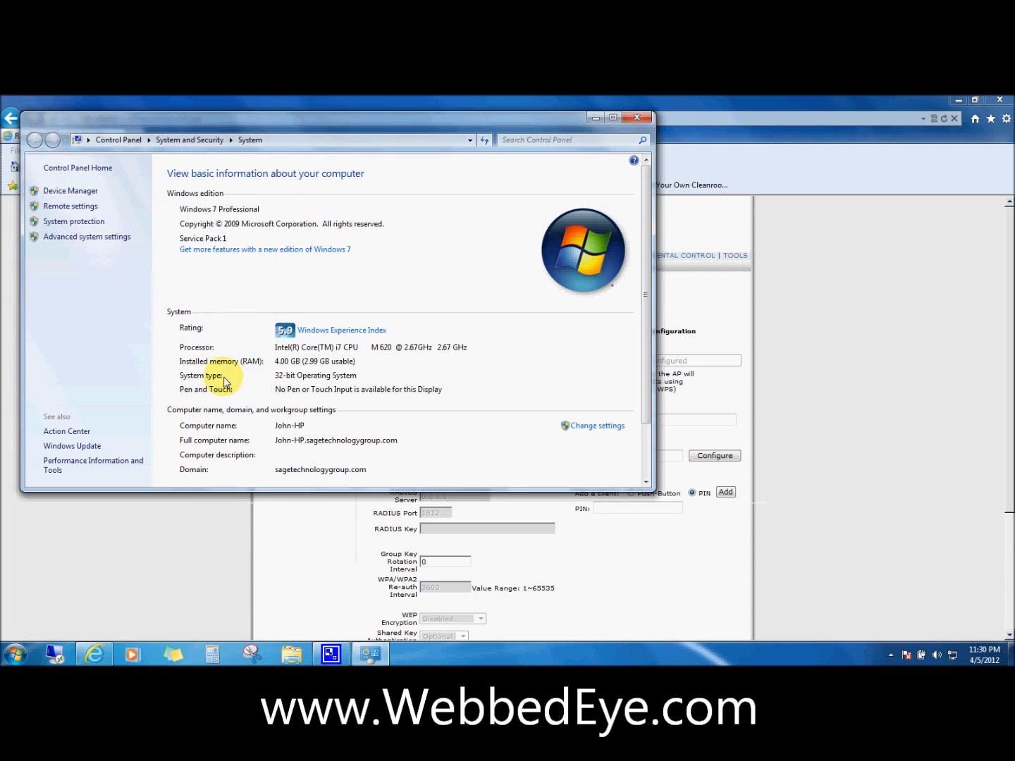
click(637, 118)
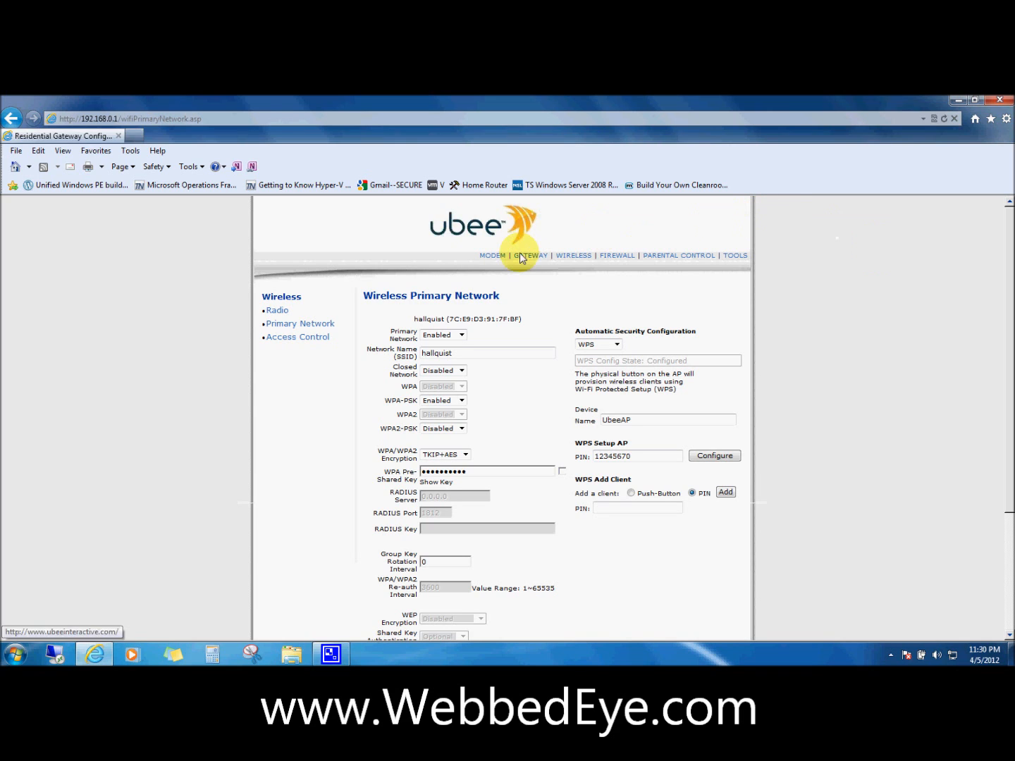
Open Advanced Gateway Setup > Forwarding to show the ten empty rules
click(492, 256)
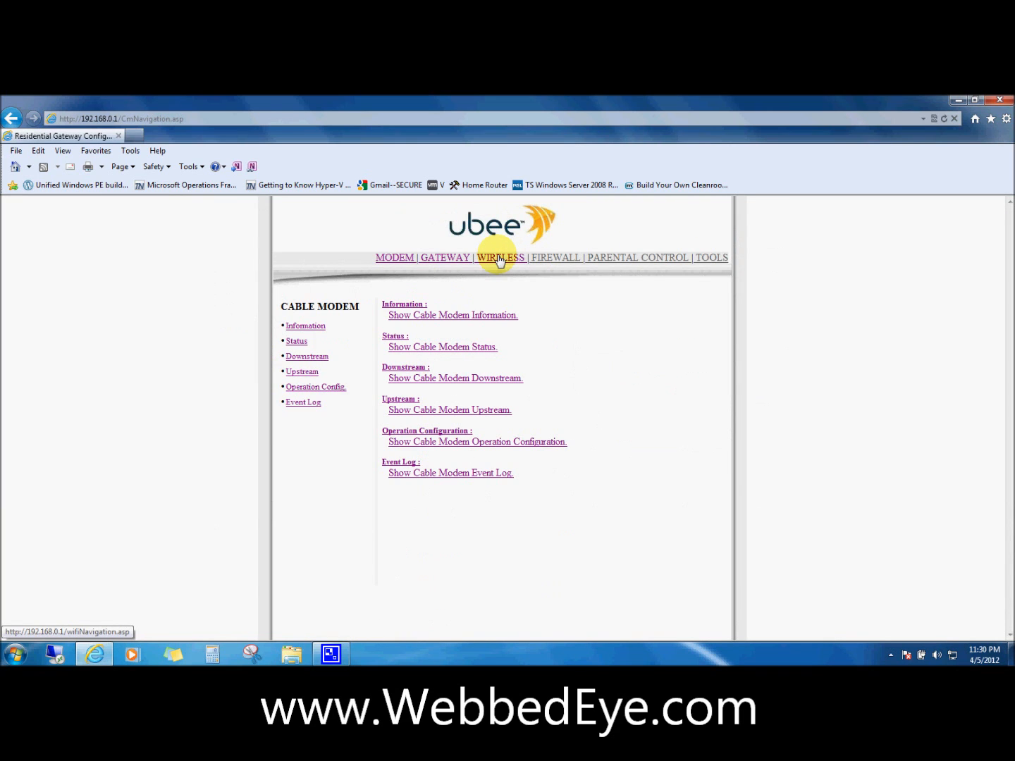
click(445, 256)
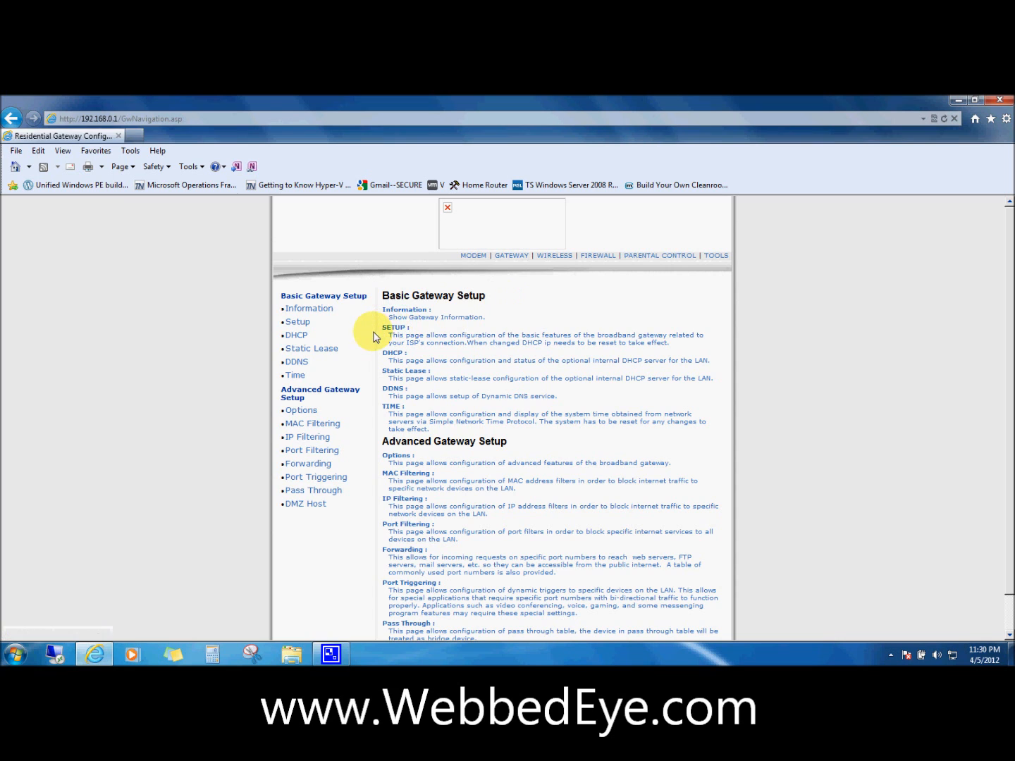
scroll(374, 337, down, 1)
click(315, 425)
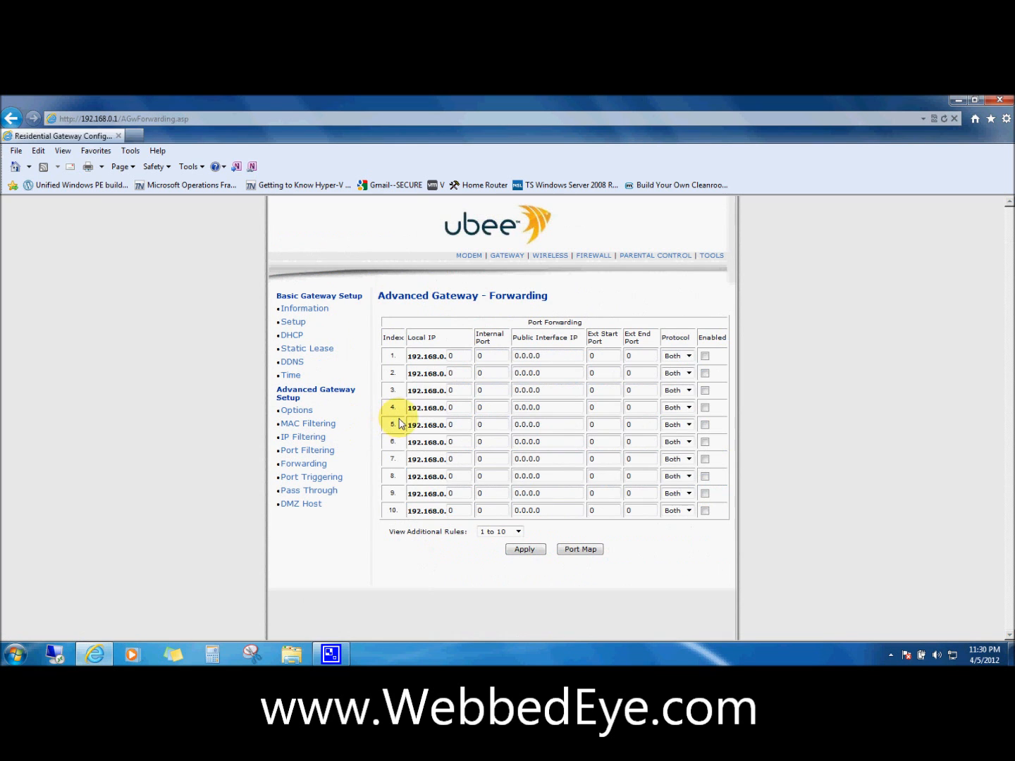
Select the 0 in row 1's Local IP field for editing
click(460, 356)
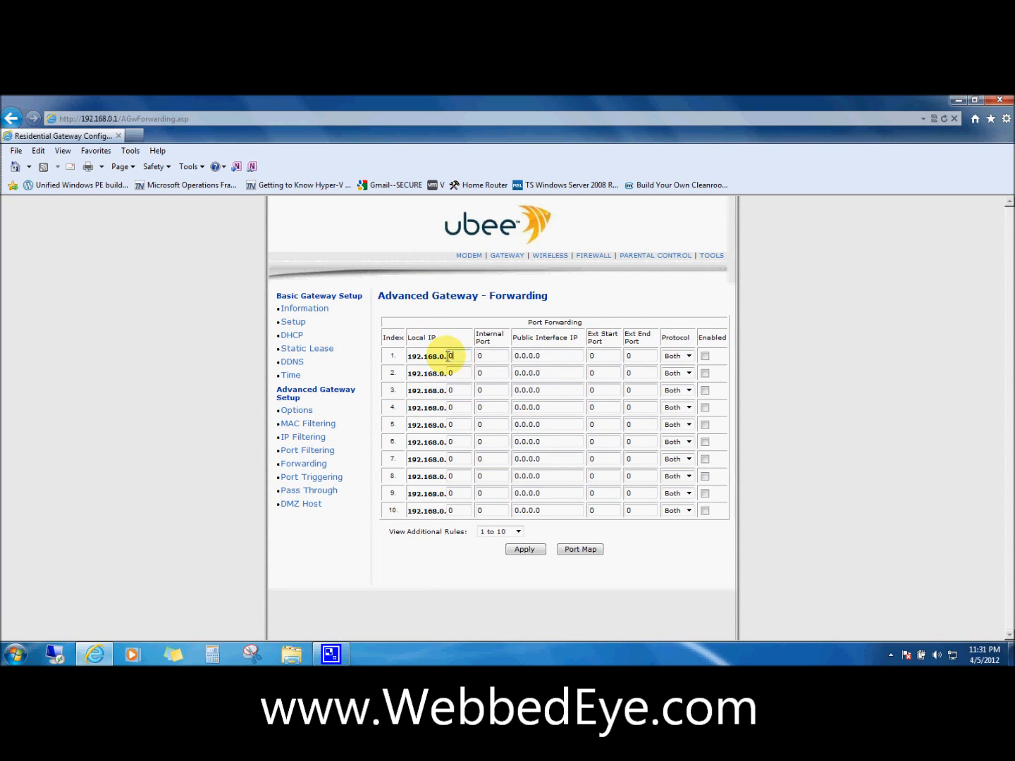
drag(449, 356, 441, 356)
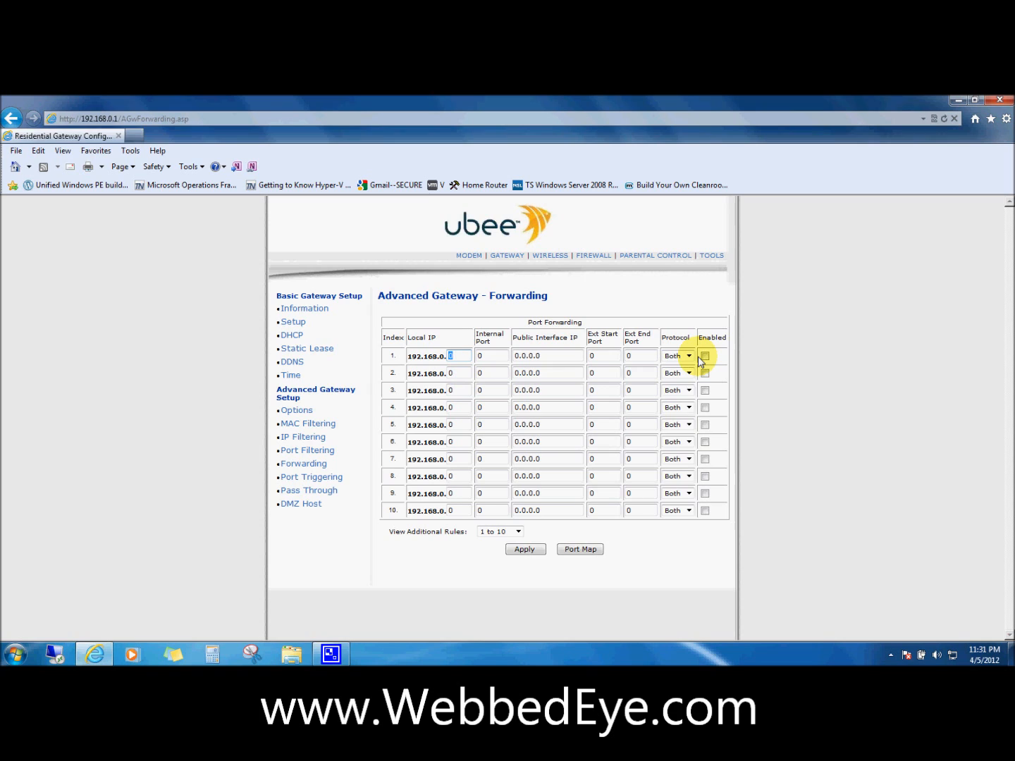
click(466, 357)
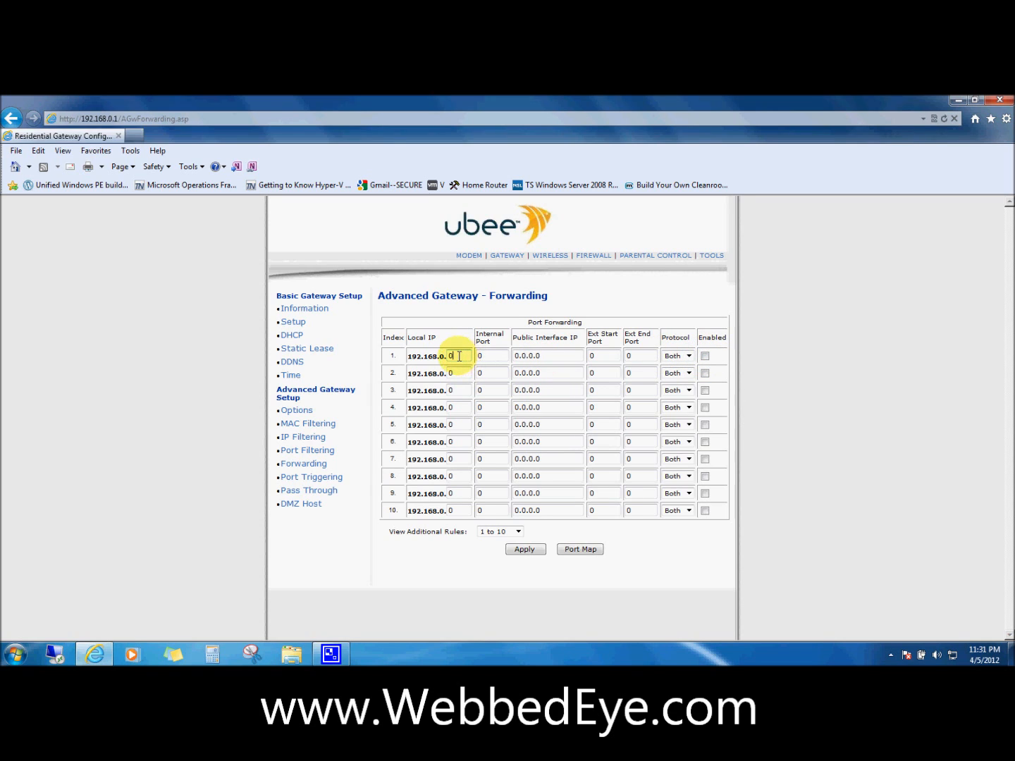
click(296, 336)
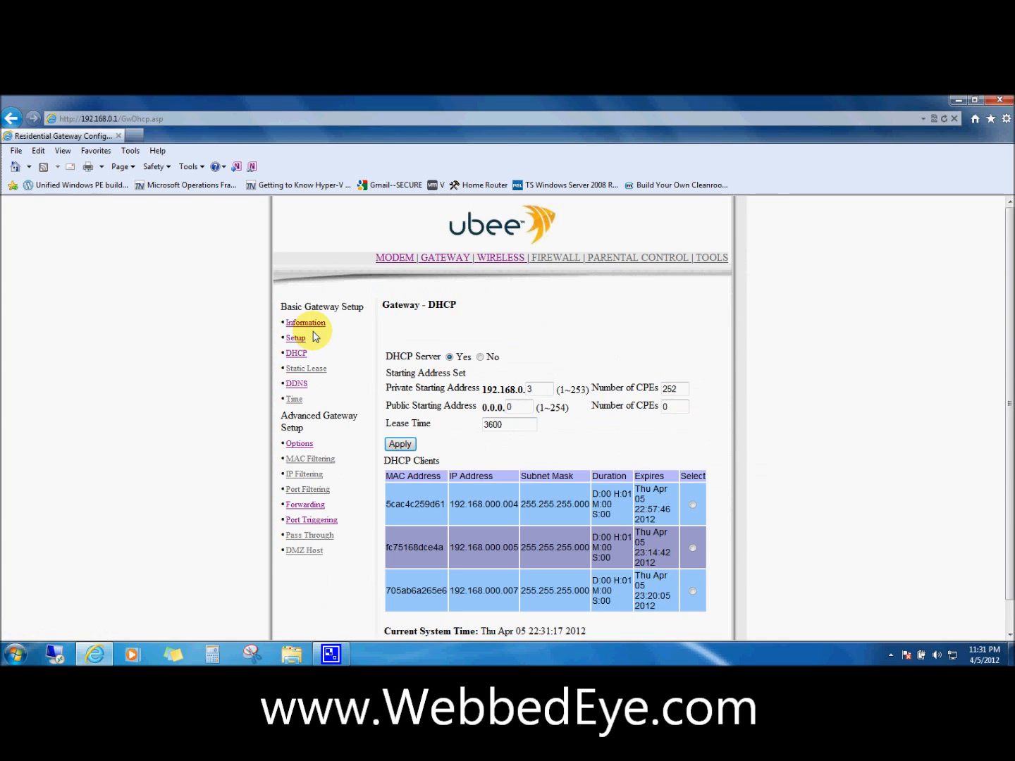
scroll(359, 340, down, 1)
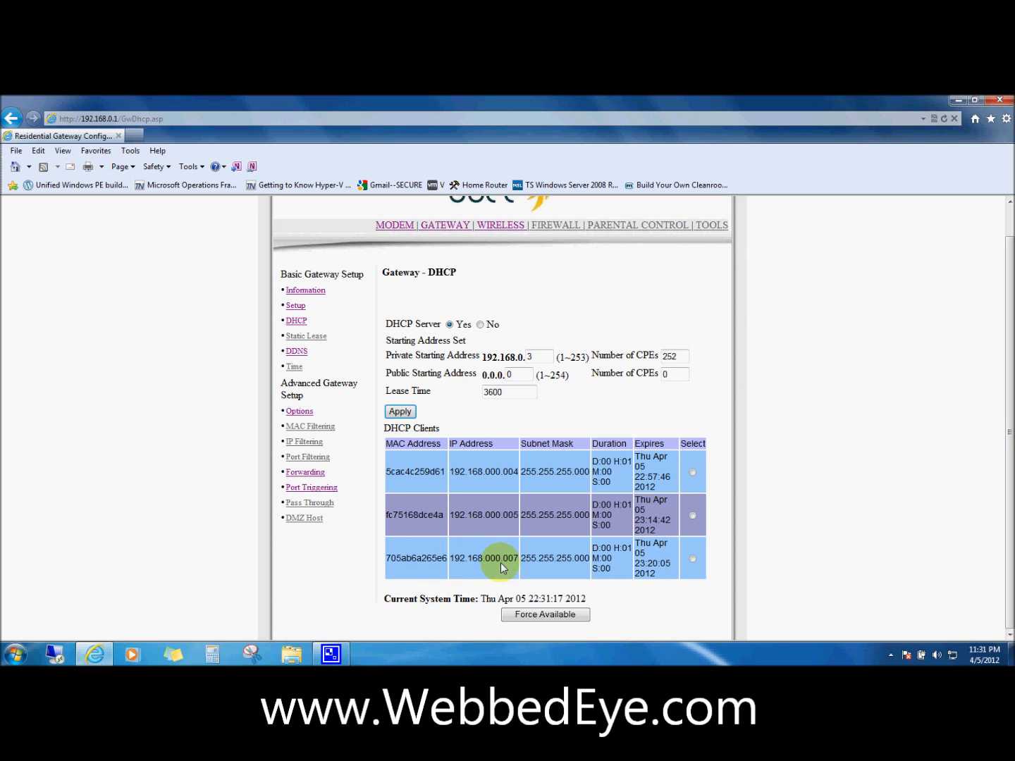
drag(499, 561, 492, 562)
click(491, 566)
drag(527, 557, 524, 557)
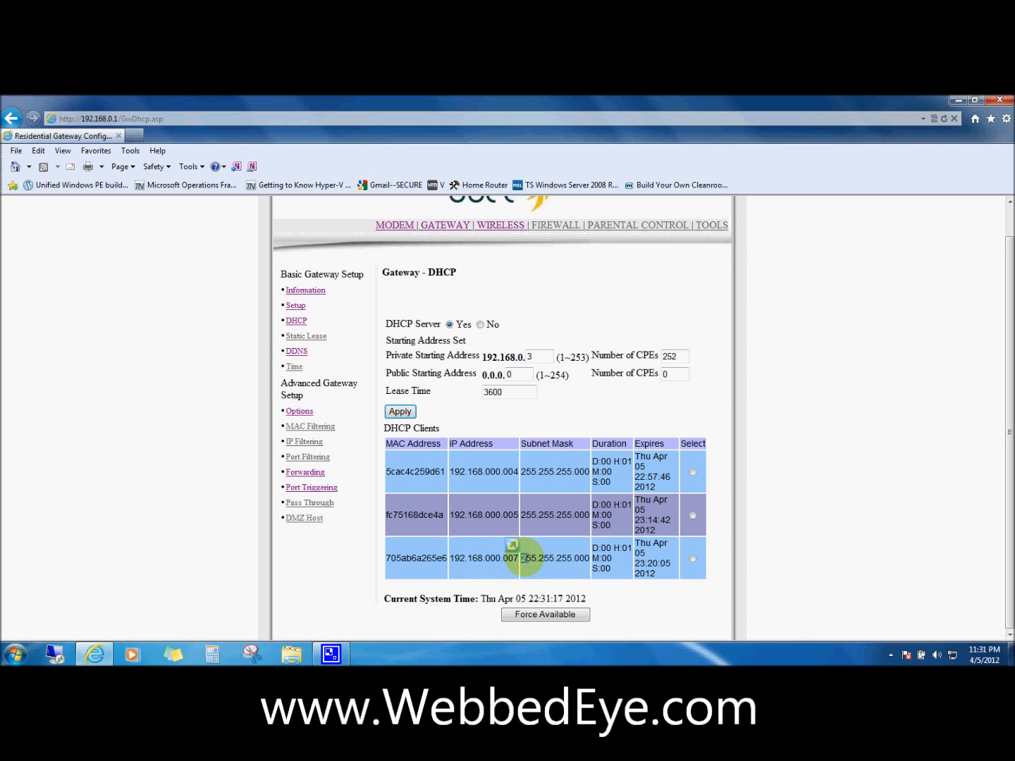
click(505, 562)
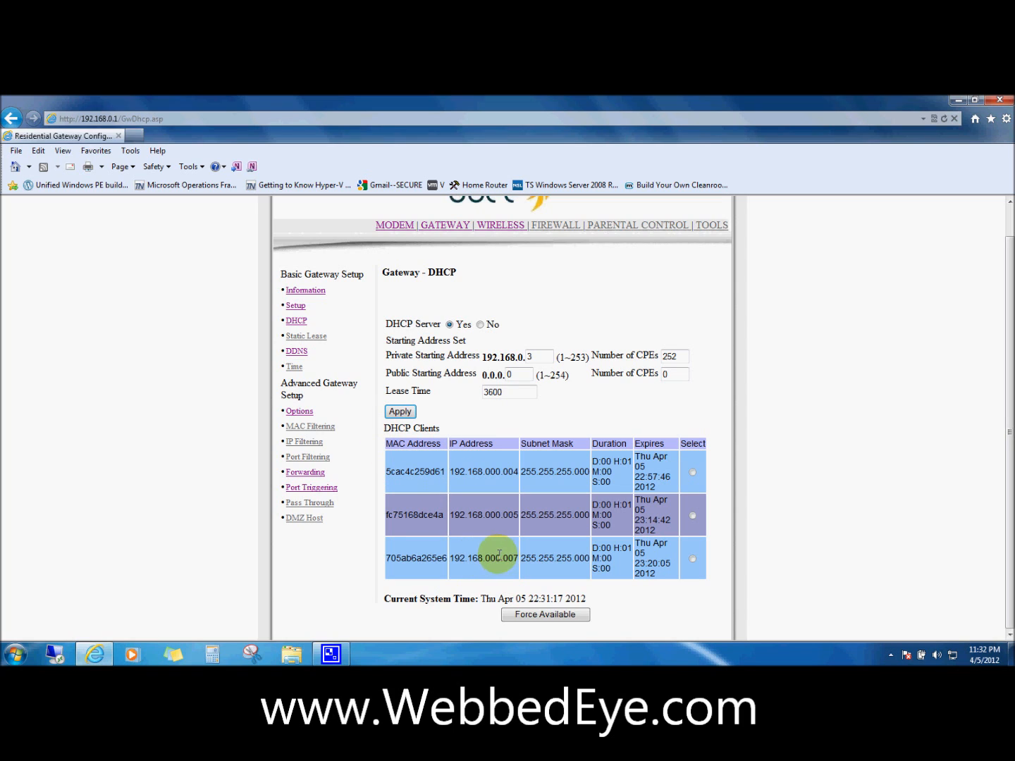
click(318, 473)
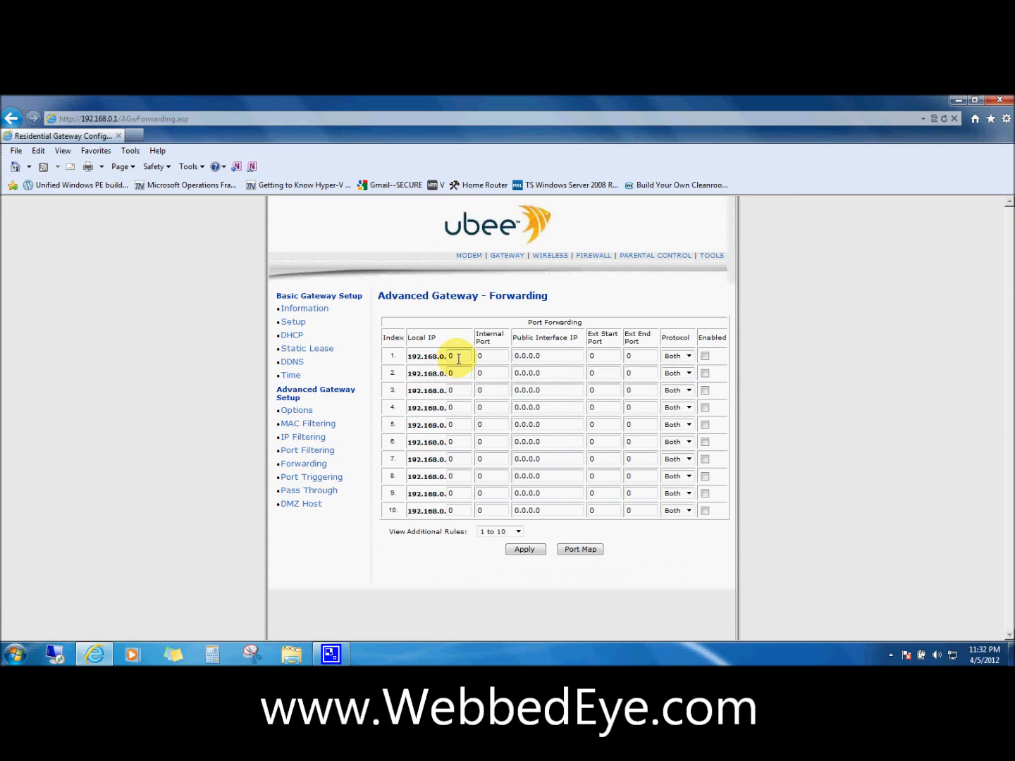
Make rule 1 forward TCP ports 3389-3389 to local IP 192.168.0.7, enabled
click(455, 359)
double_click(596, 357)
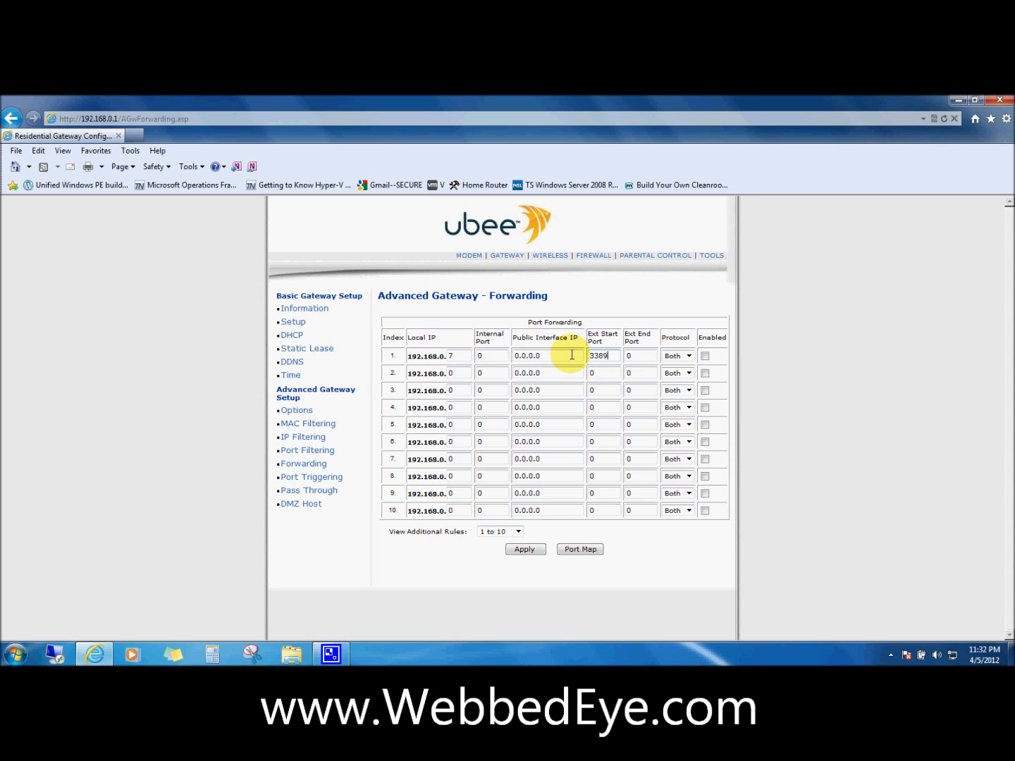
double_click(628, 356)
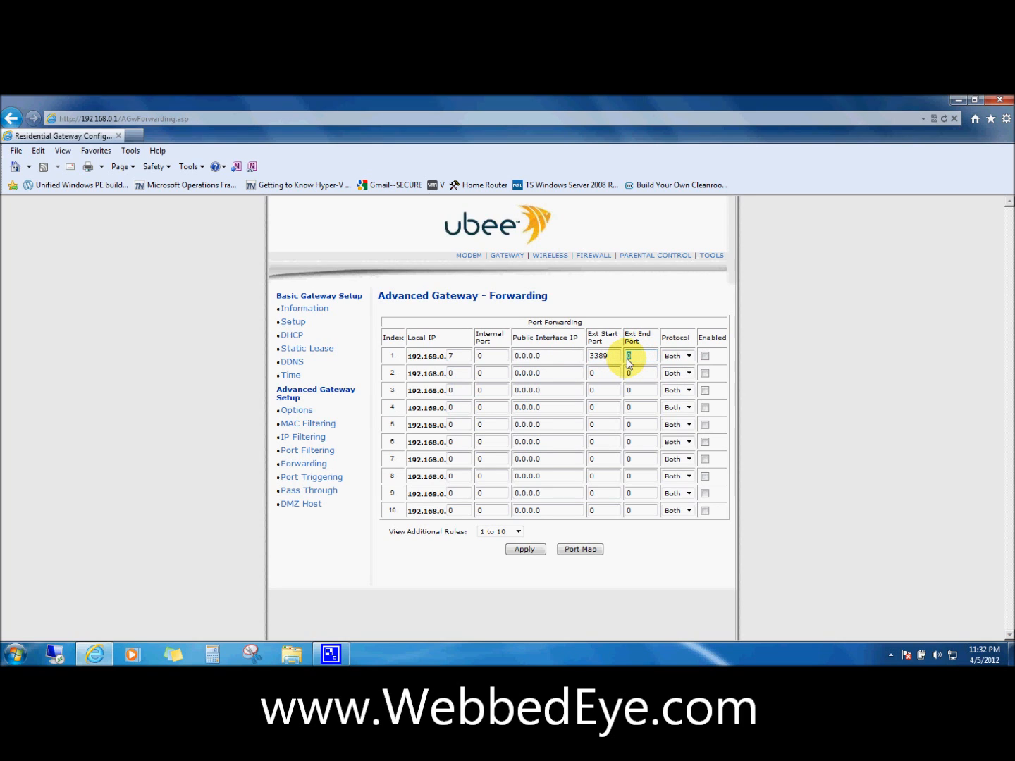
click(688, 357)
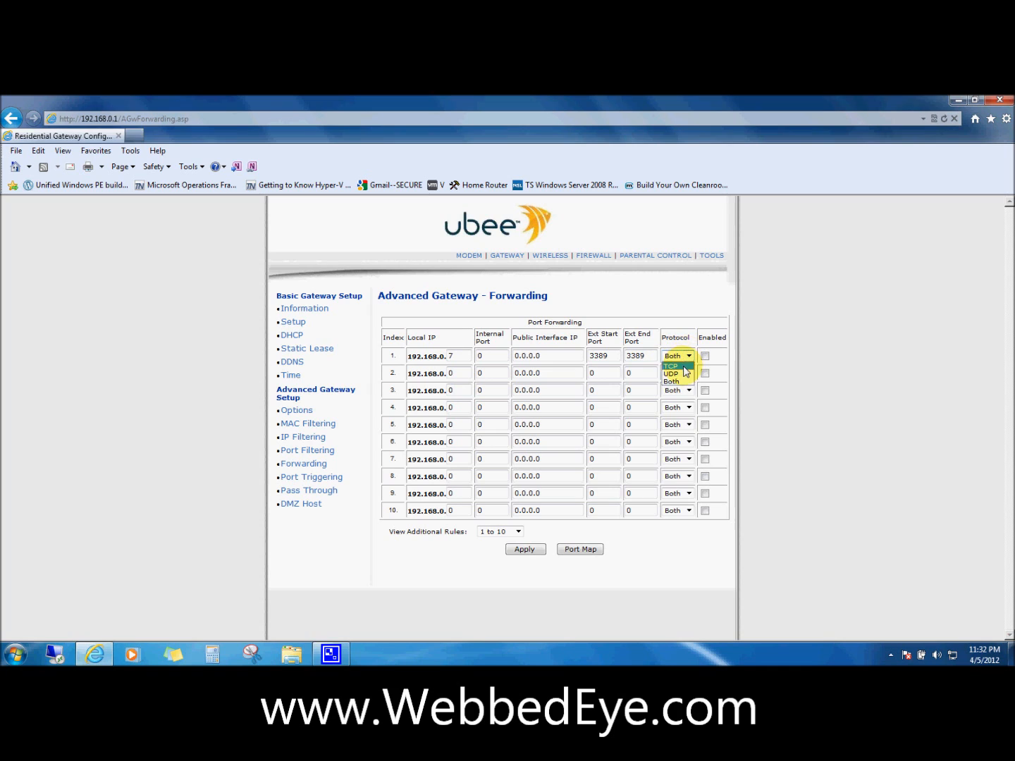
click(671, 366)
click(705, 357)
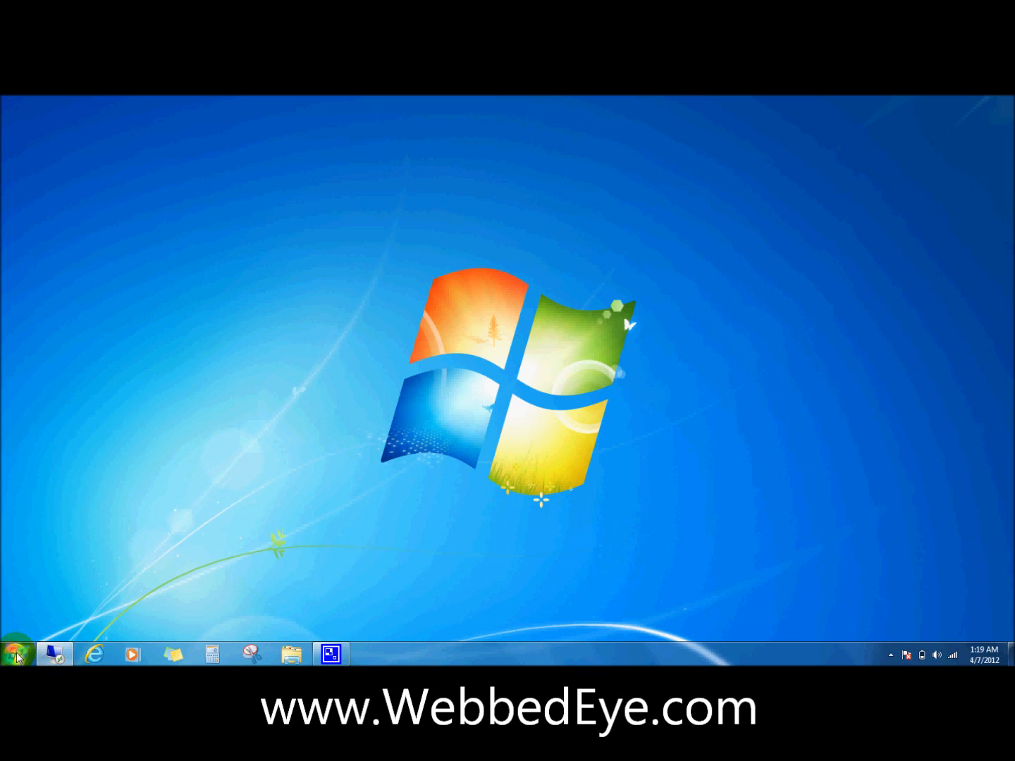
Search the Start menu for 'remote' and launch Remote Desktop Connection
click(16, 657)
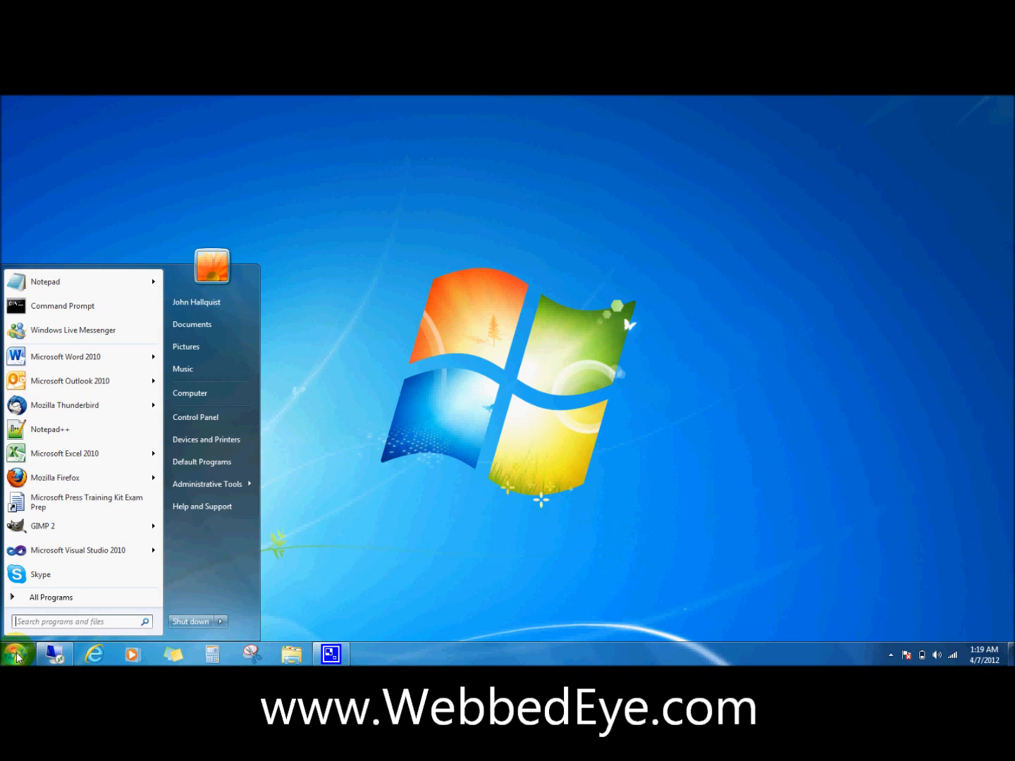
text(remote)
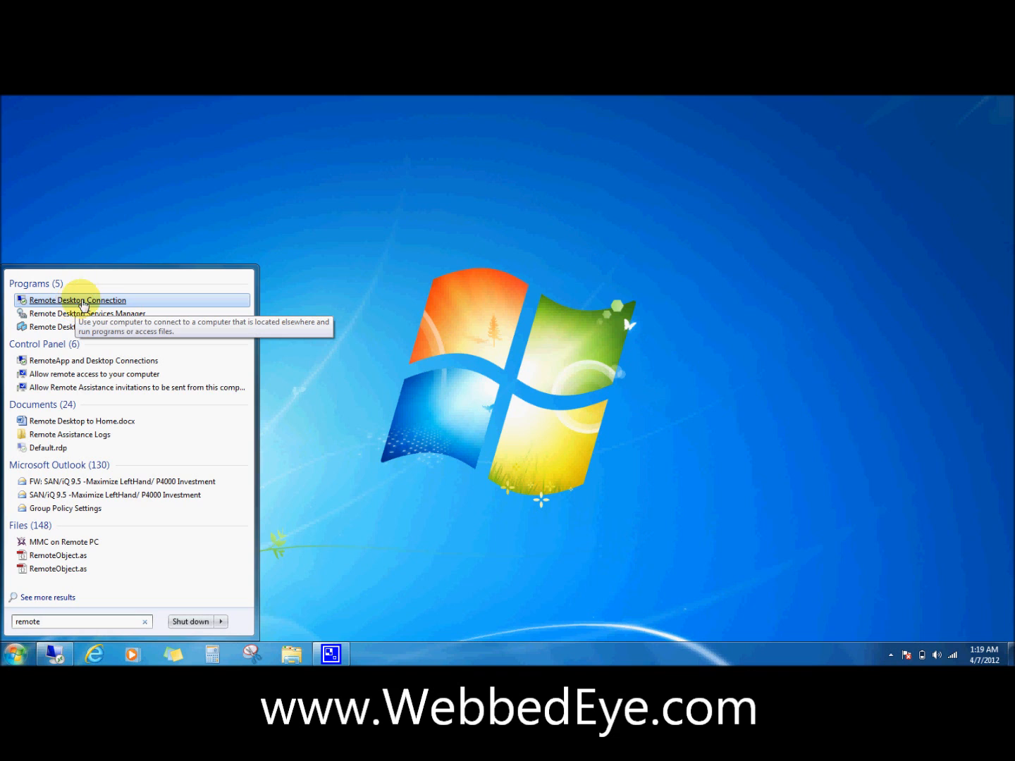
click(55, 654)
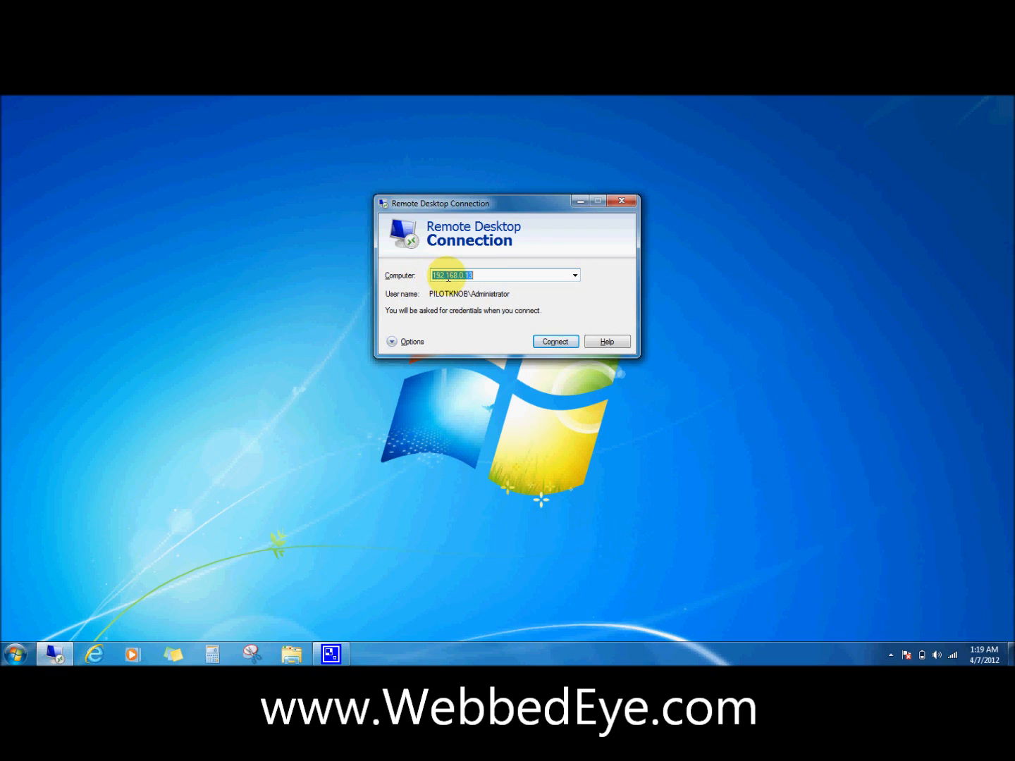
Replace the computer address 192.168.0.13 with 192.168.0.7 and attempt the connection
drag(475, 277, 432, 276)
click(482, 276)
drag(481, 277, 398, 269)
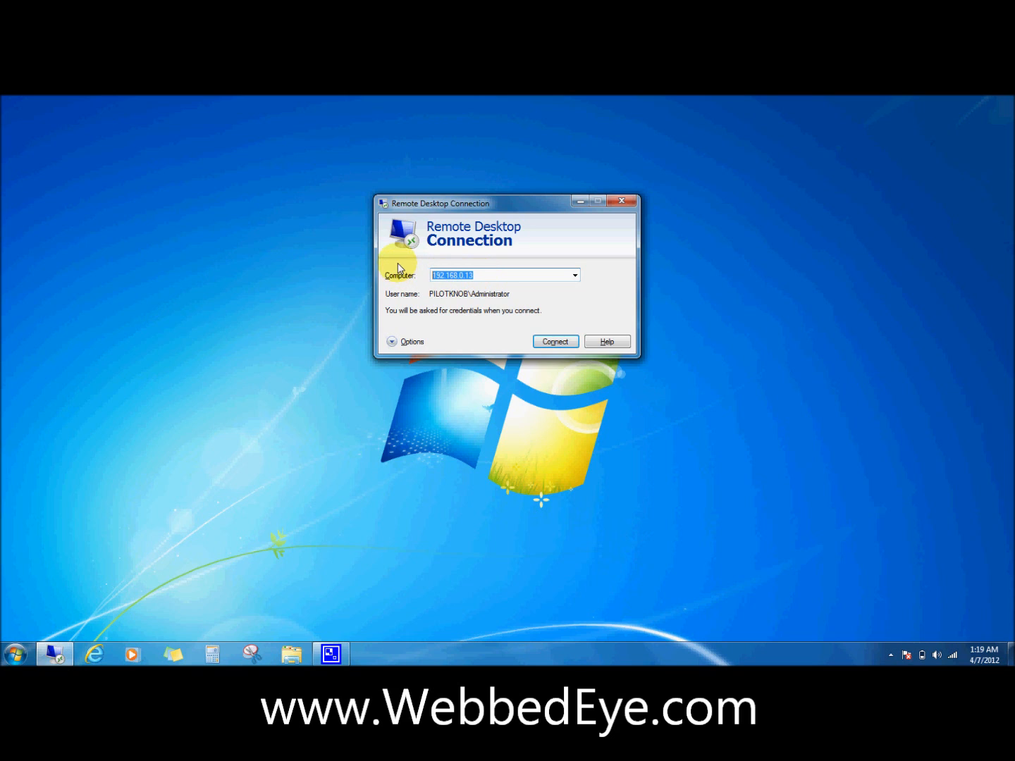
text(192)
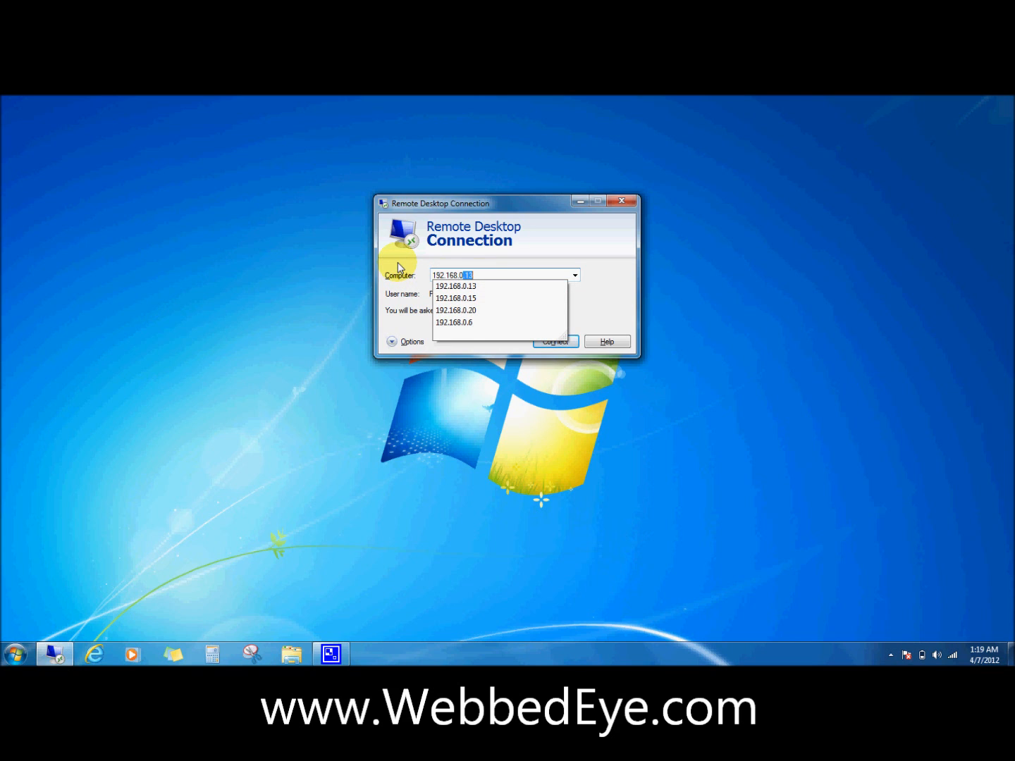
text(.168.0.7)
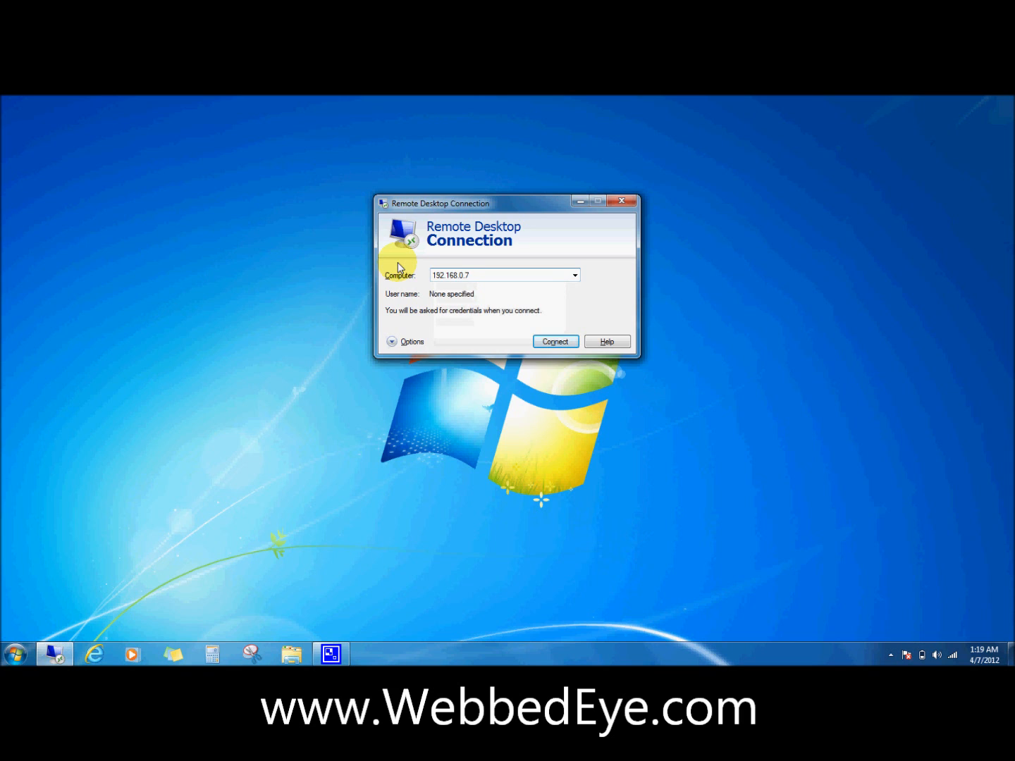
click(555, 341)
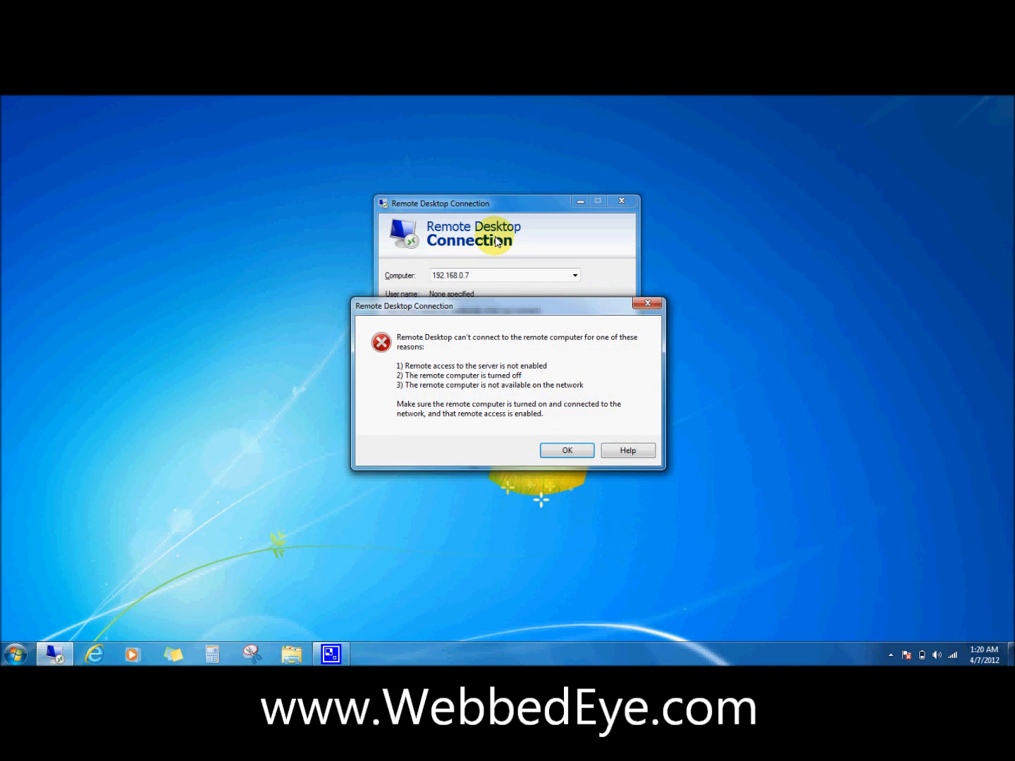
Dismiss the can't-connect error and minimise the Remote Desktop Connection window
click(647, 304)
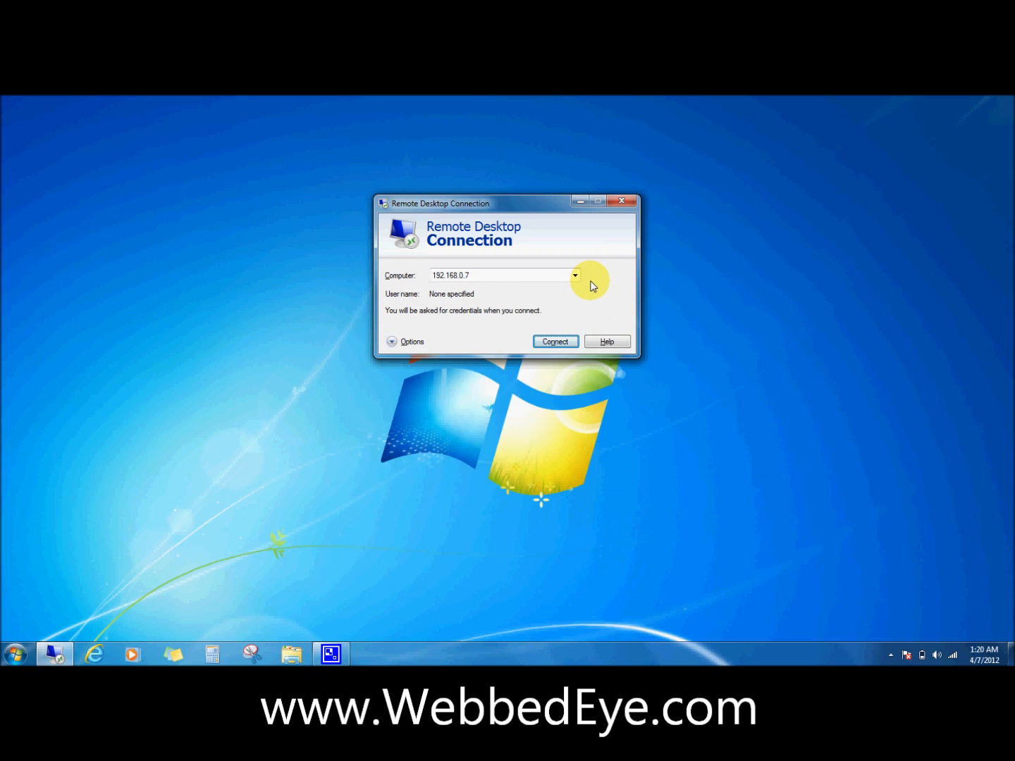
click(578, 203)
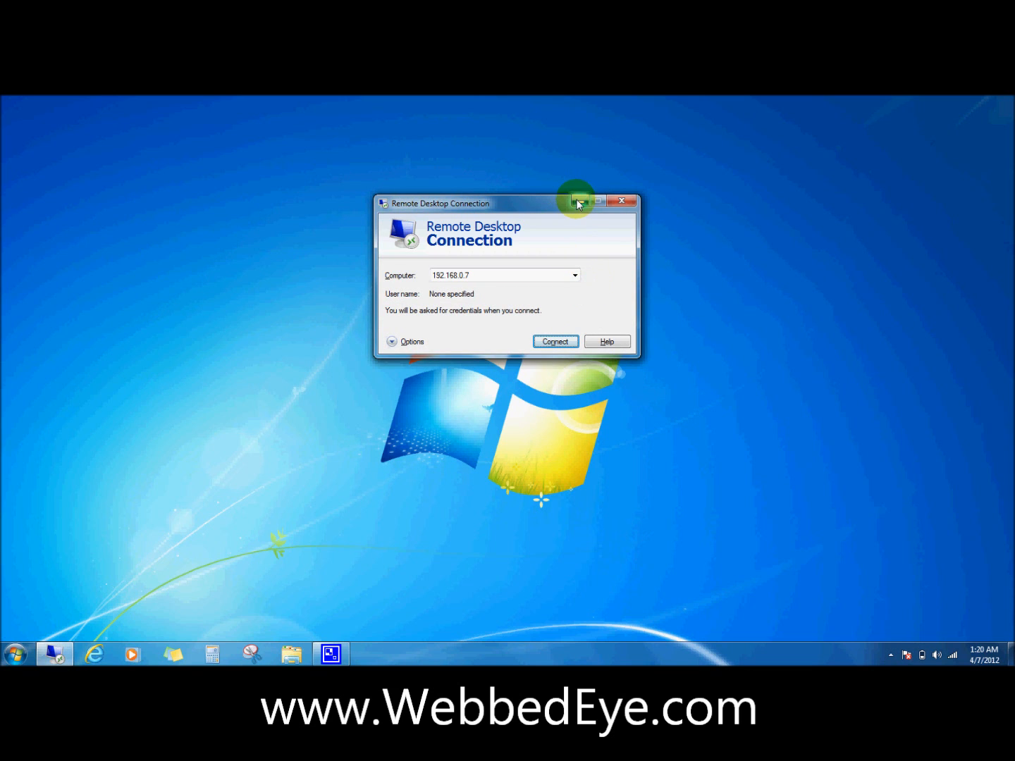